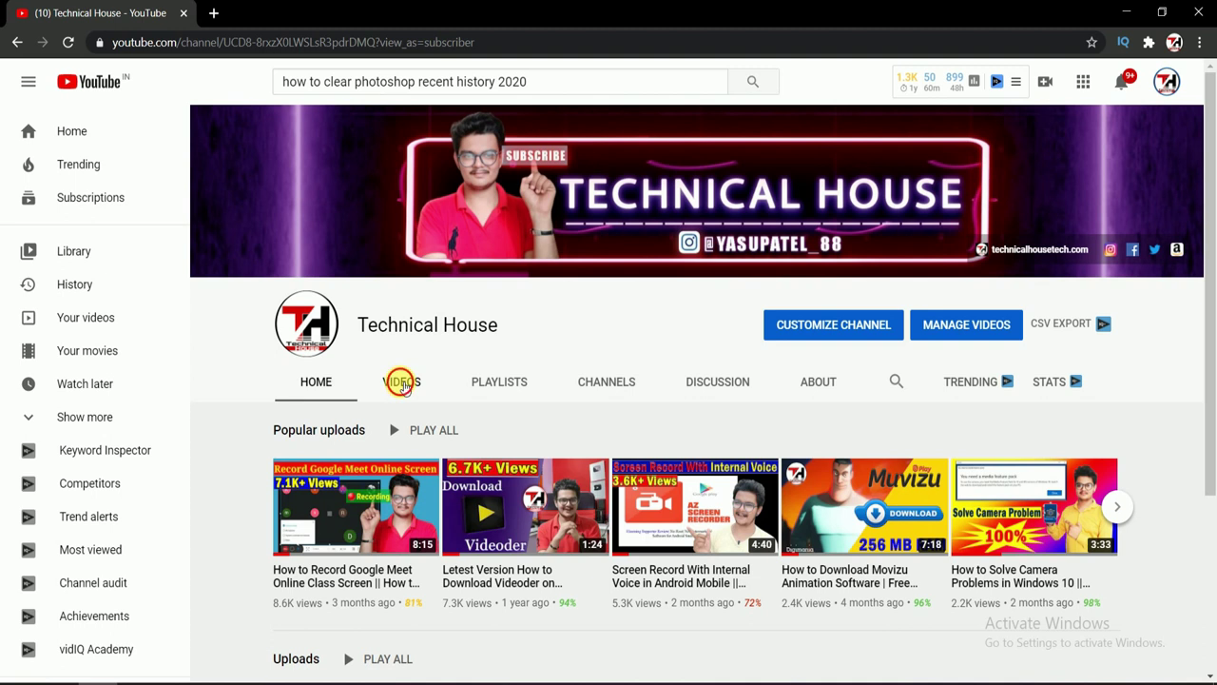
# - Show the channel's uploaded videos on its VIDEOS tab
pyautogui.click(402, 385)
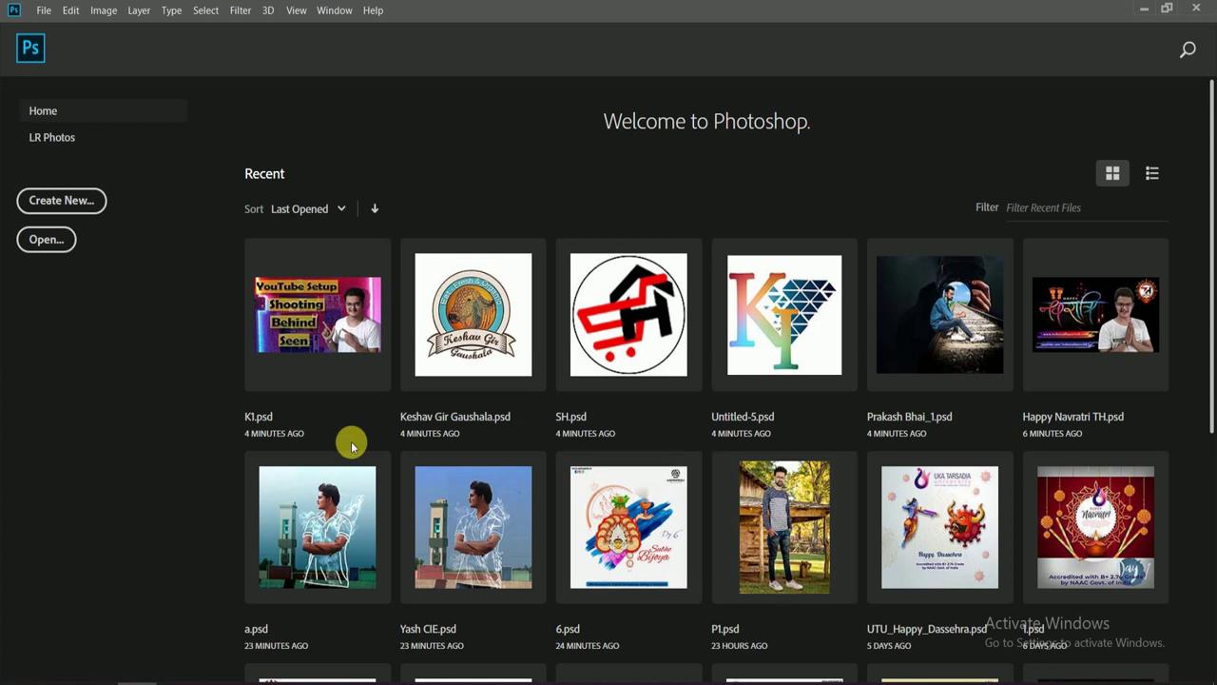
pyautogui.scroll(-2, 351, 444)
pyautogui.scroll(-3, 476, 495)
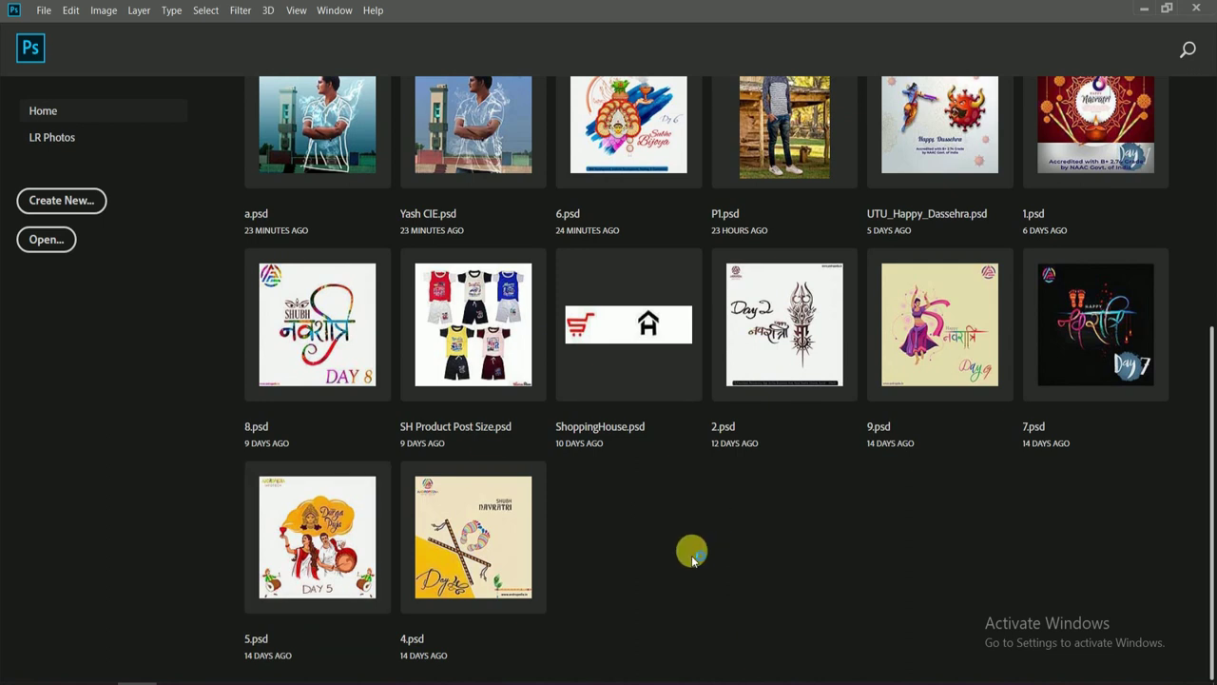
pyautogui.scroll(5, 693, 552)
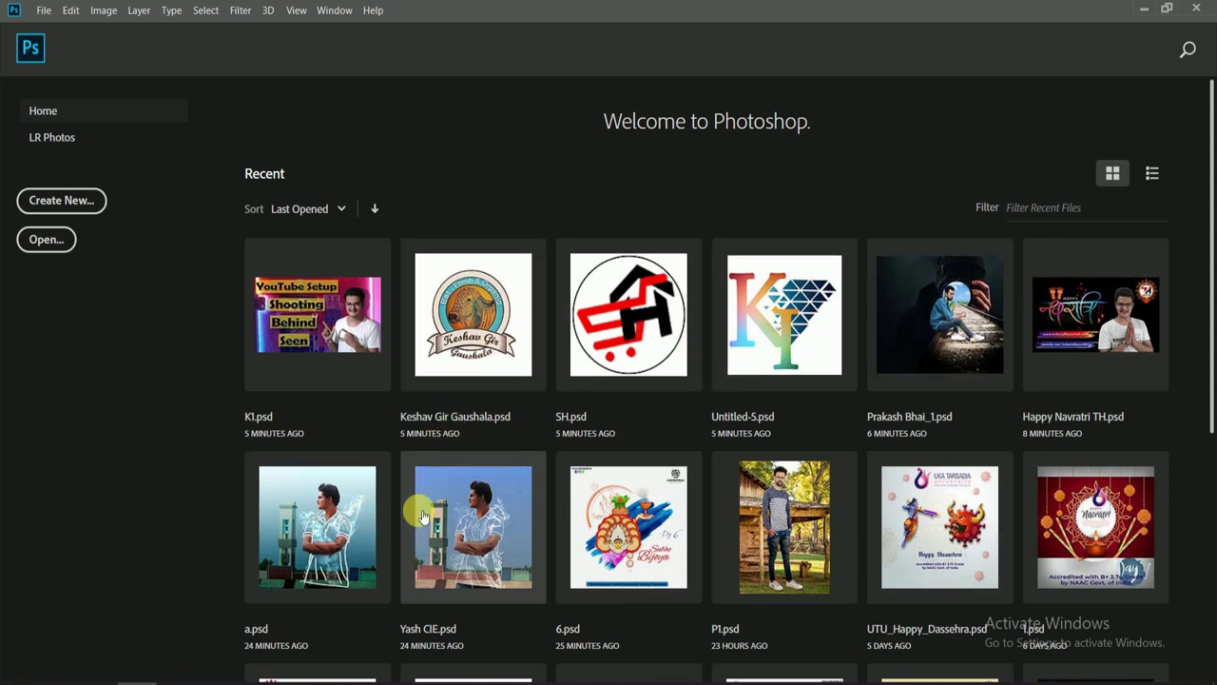
# - Bring up the Edit > Preferences submenu listing General through Camera Raw
pyautogui.scroll(-5, 419, 505)
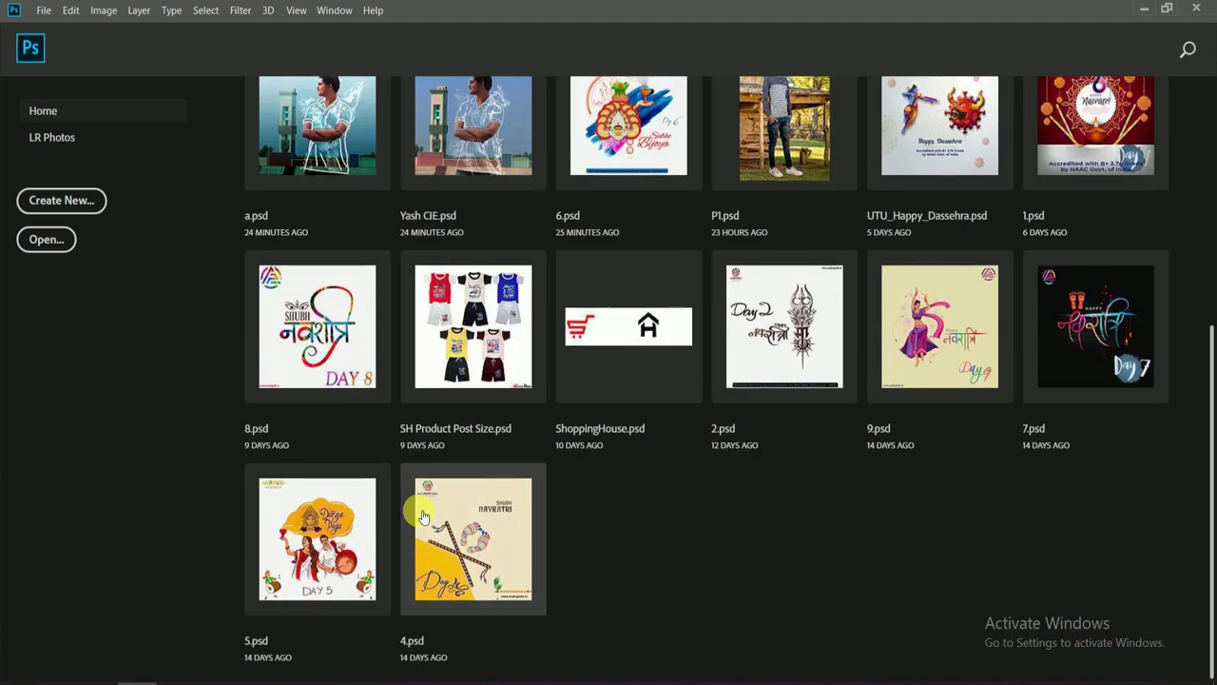
pyautogui.scroll(5, 423, 515)
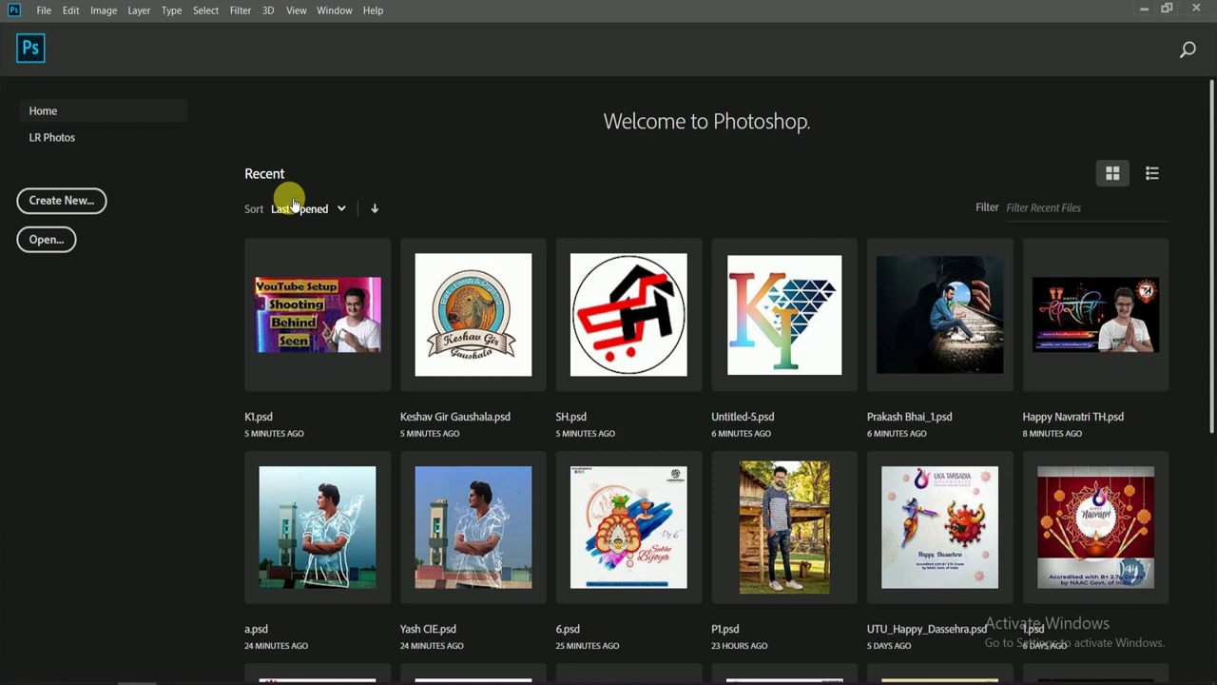
pyautogui.click(71, 11)
pyautogui.moveTo(206, 10)
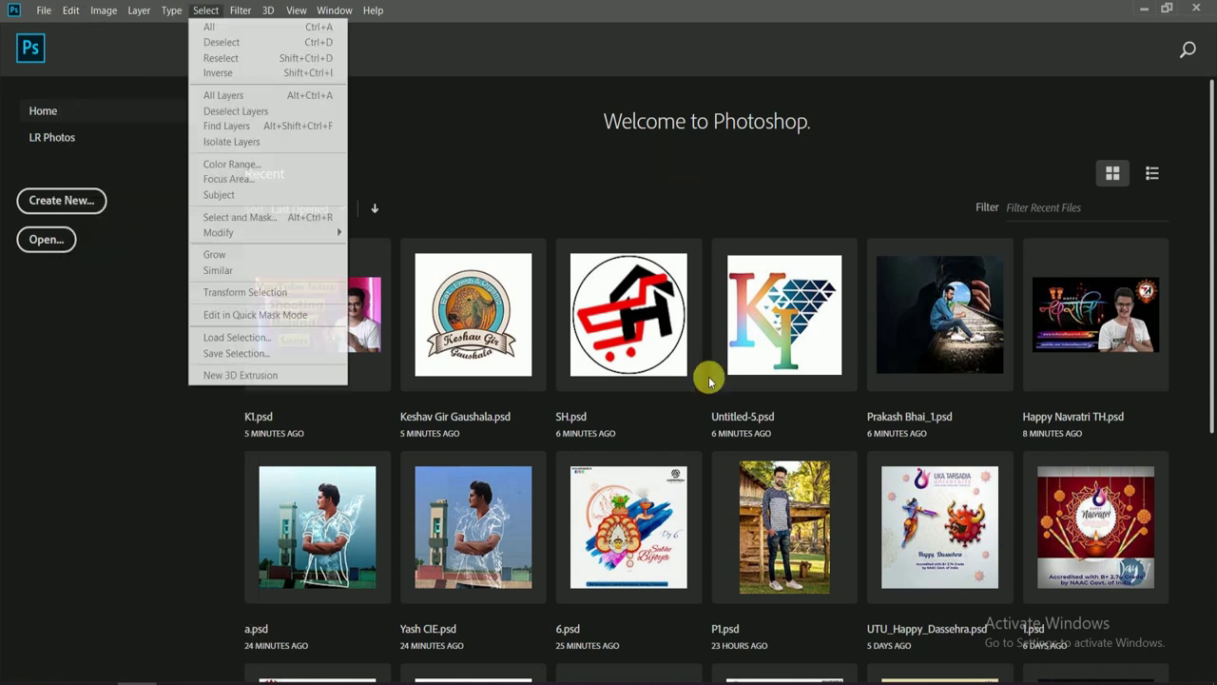
pyautogui.click(430, 131)
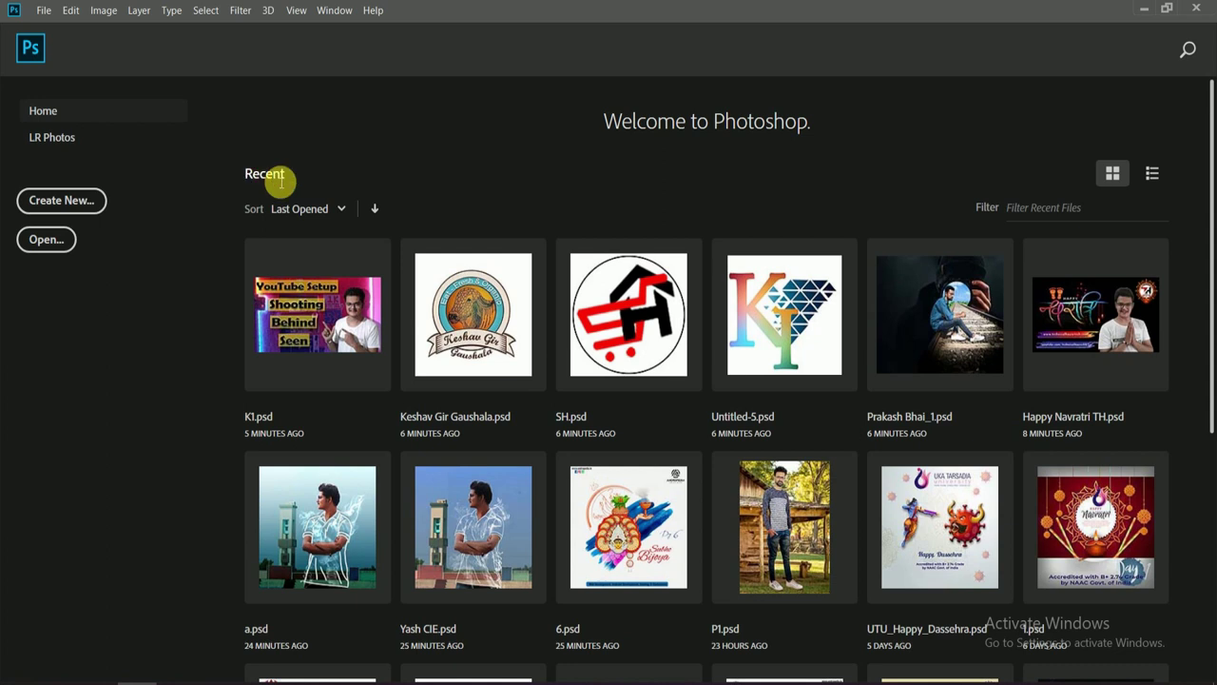
pyautogui.click(73, 9)
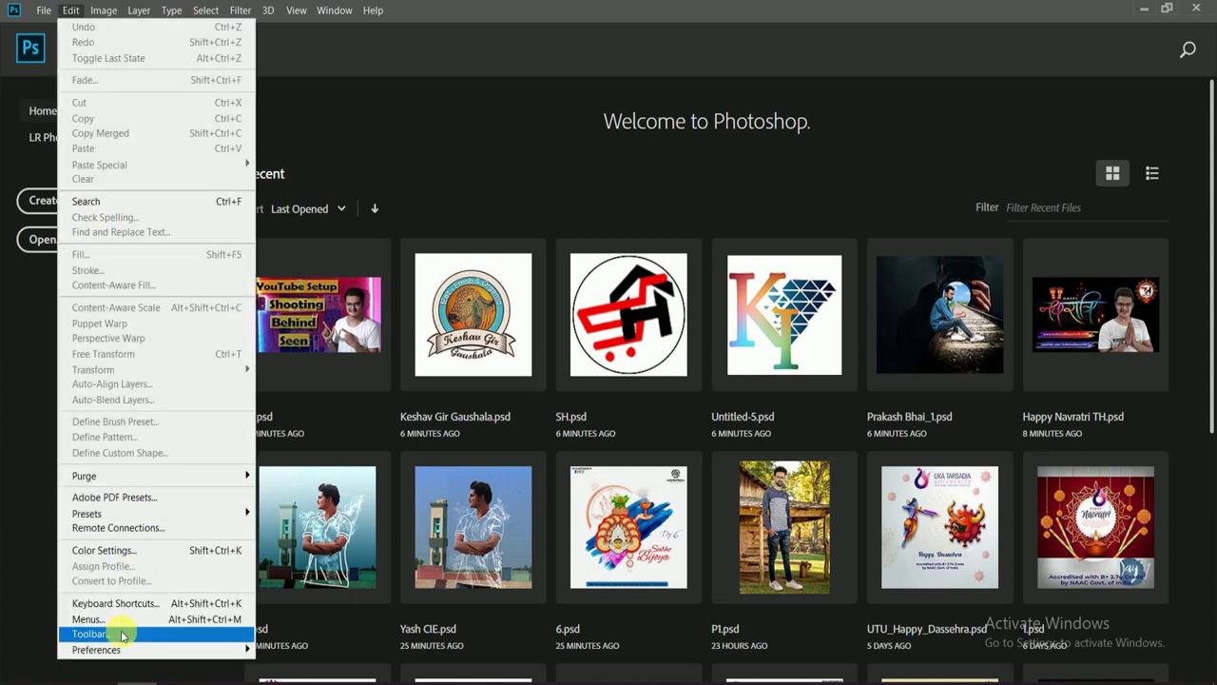
pyautogui.moveTo(152, 649)
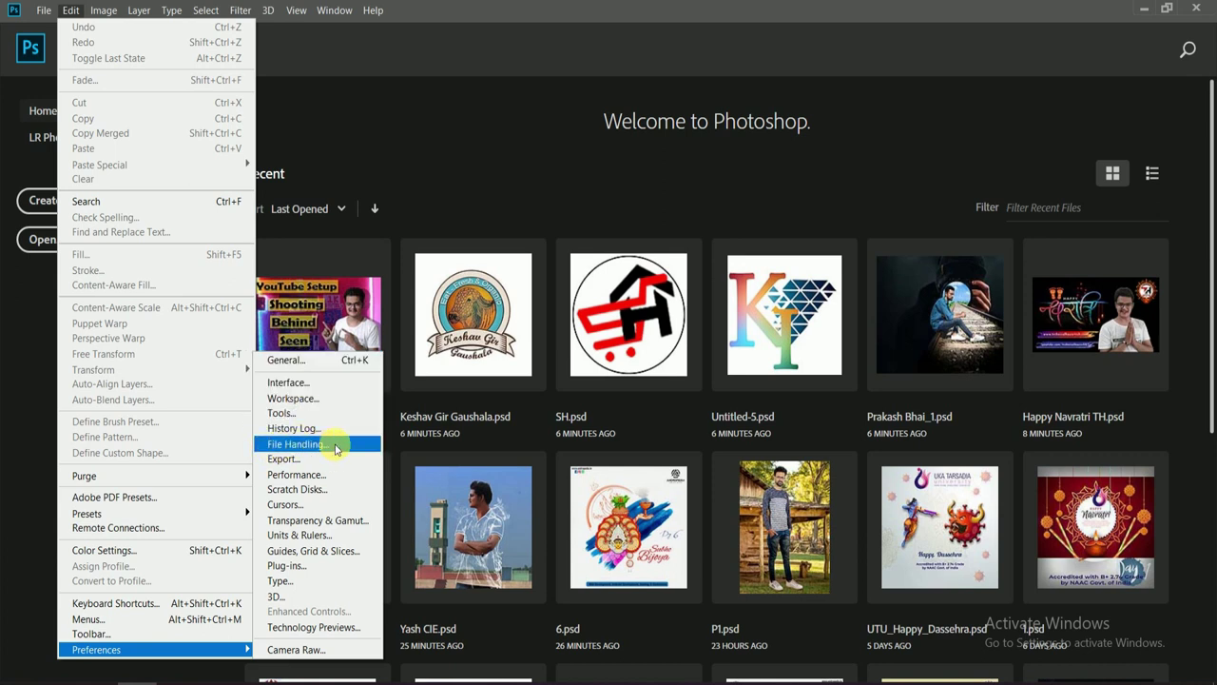
# - In File Handling preferences, set Recent File List Contains to 0 files and confirm with OK
pyautogui.click(296, 362)
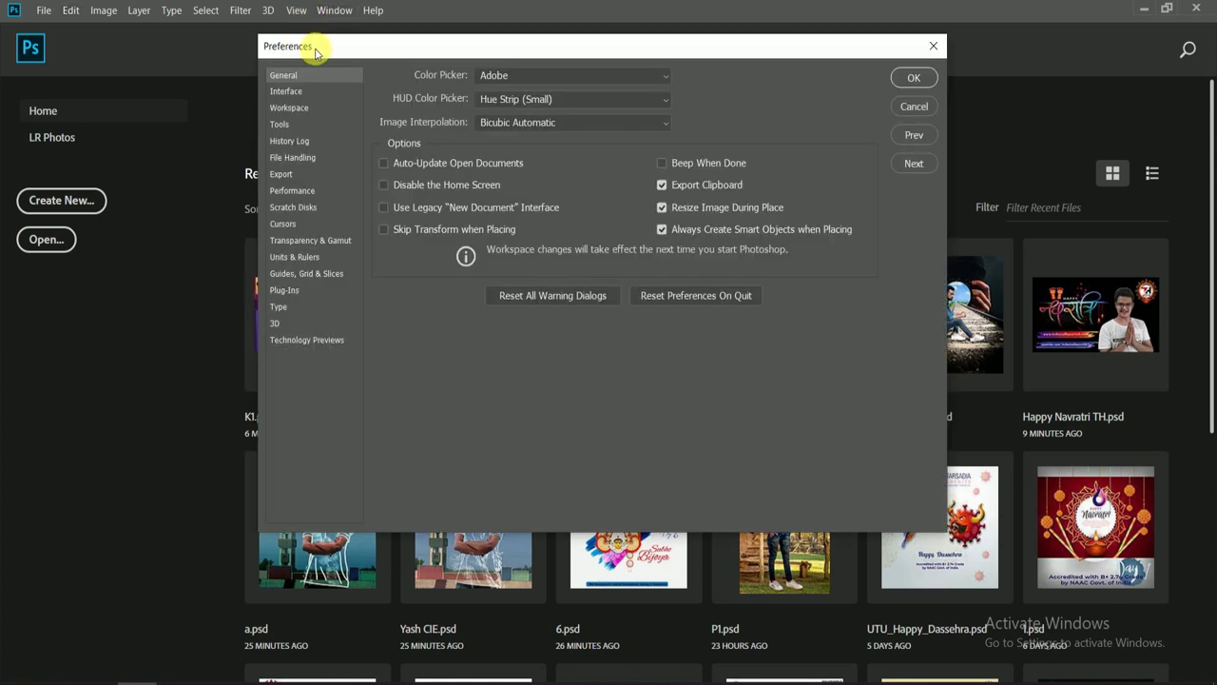
pyautogui.moveTo(312, 44); pyautogui.dragTo(251, 49)
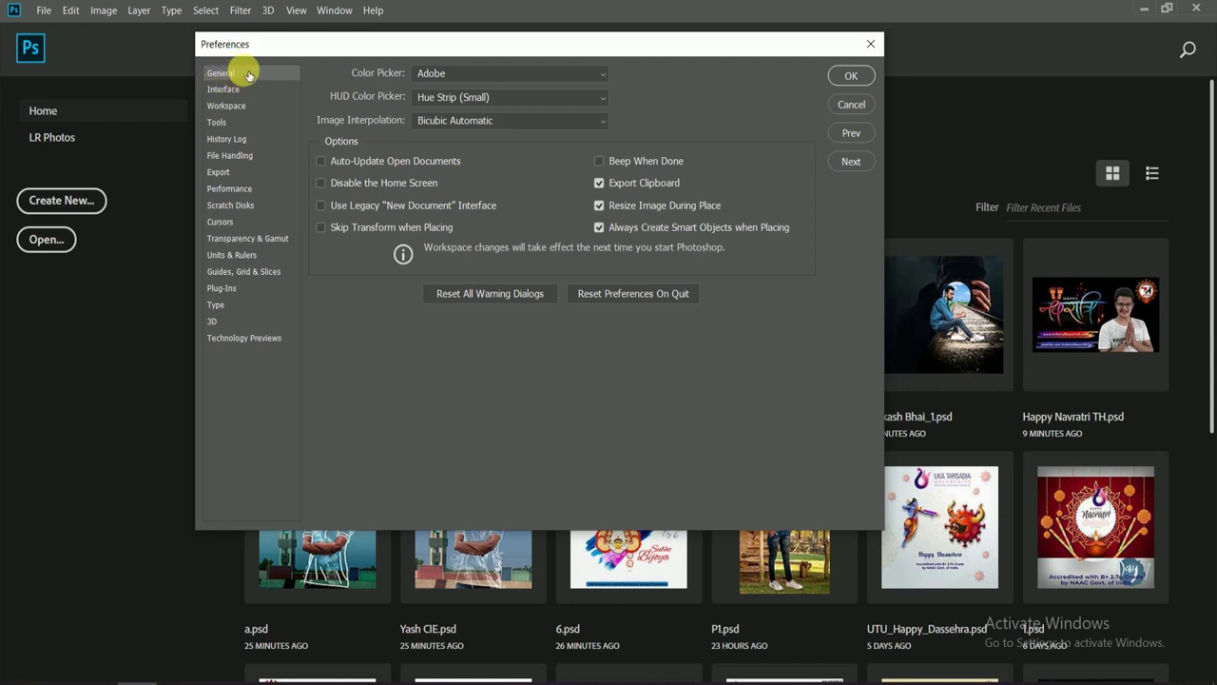
pyautogui.click(239, 158)
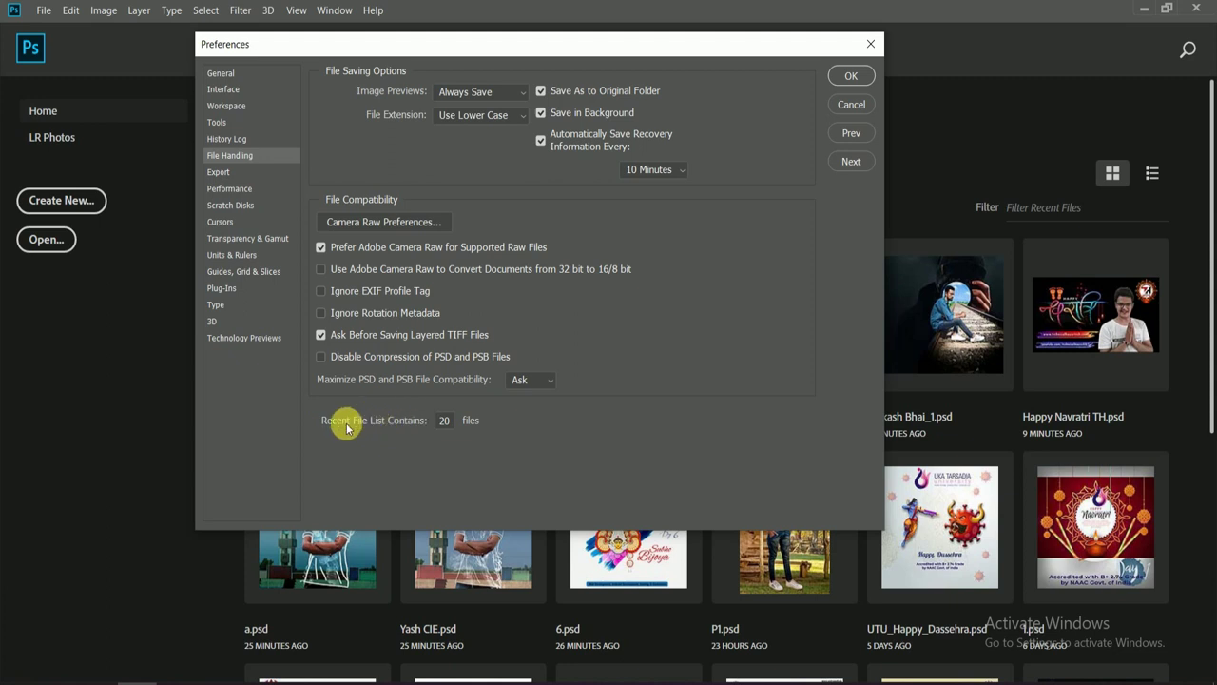
pyautogui.click(458, 424)
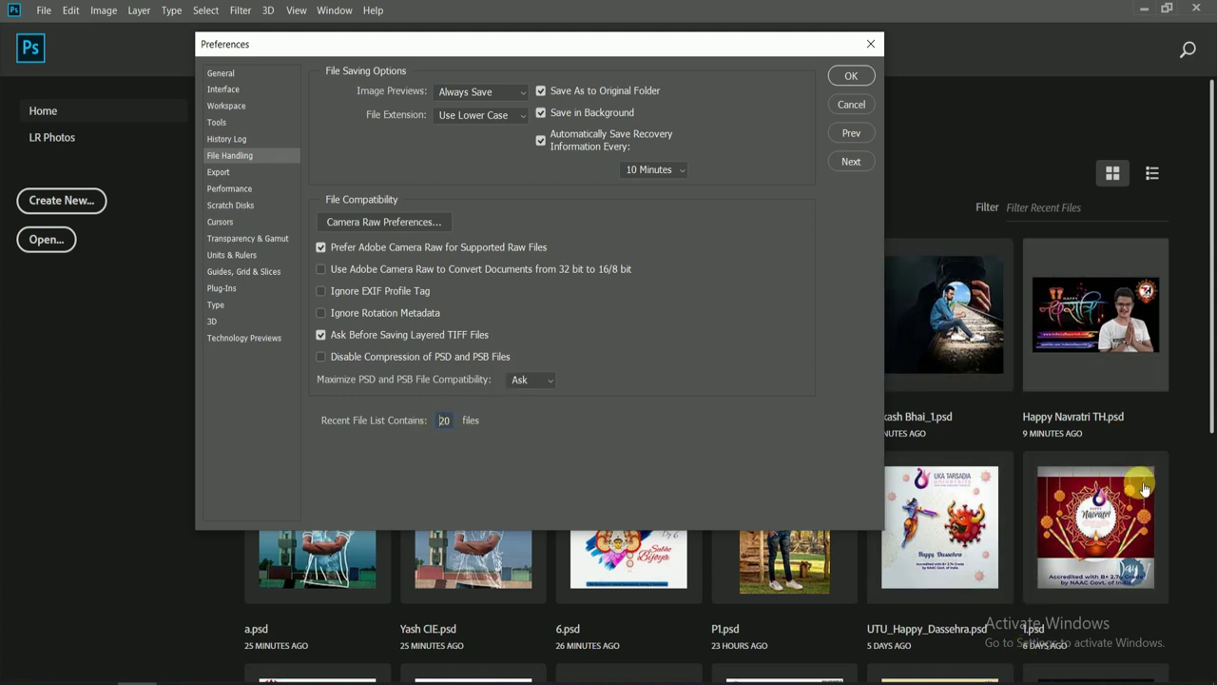
pyautogui.scroll(-5, 1020, 464)
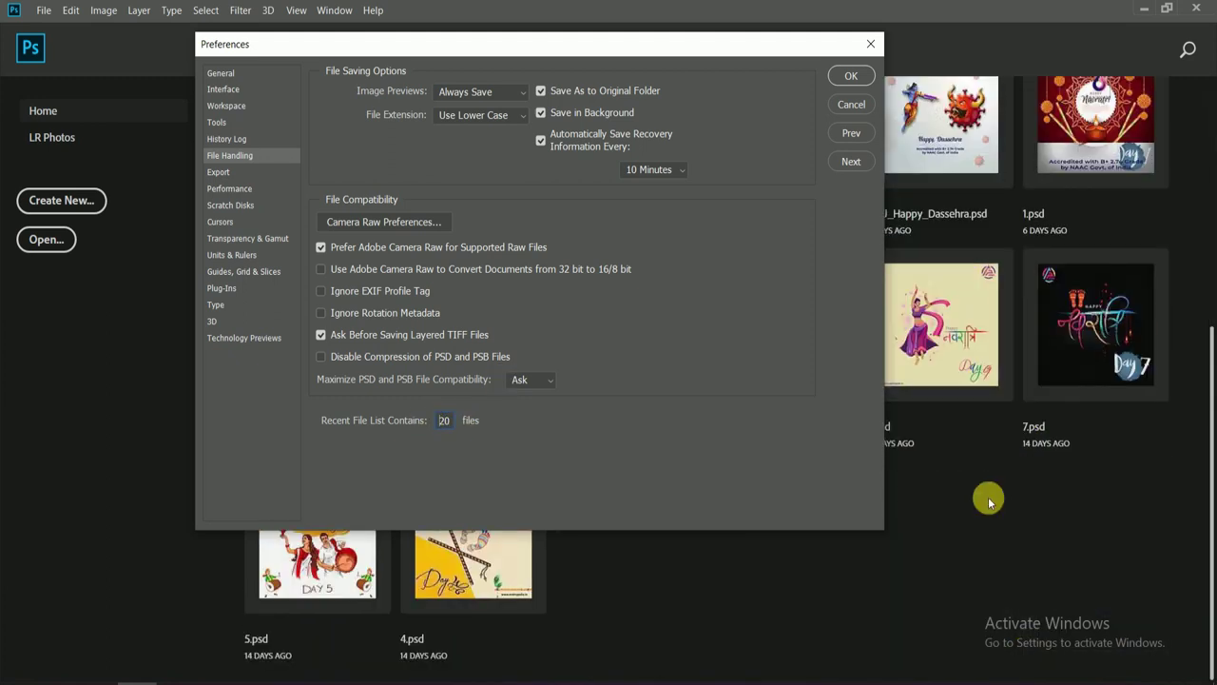
pyautogui.scroll(5, 988, 502)
pyautogui.scroll(-5, 1046, 463)
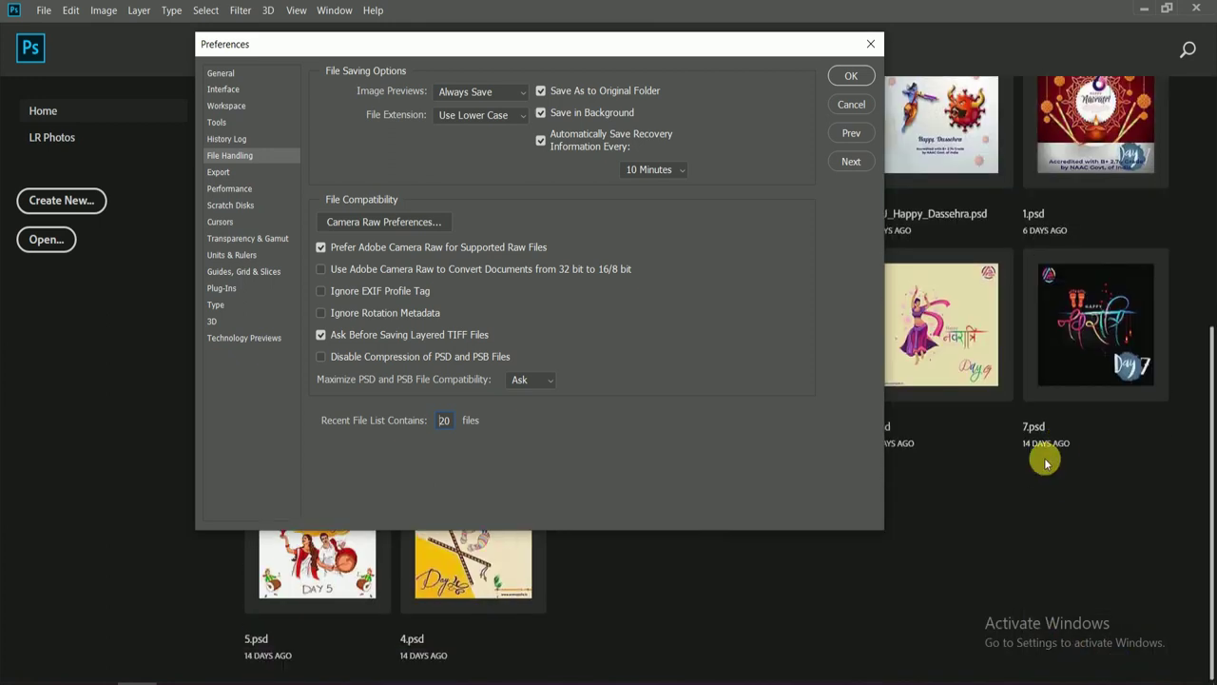
pyautogui.scroll(5, 772, 618)
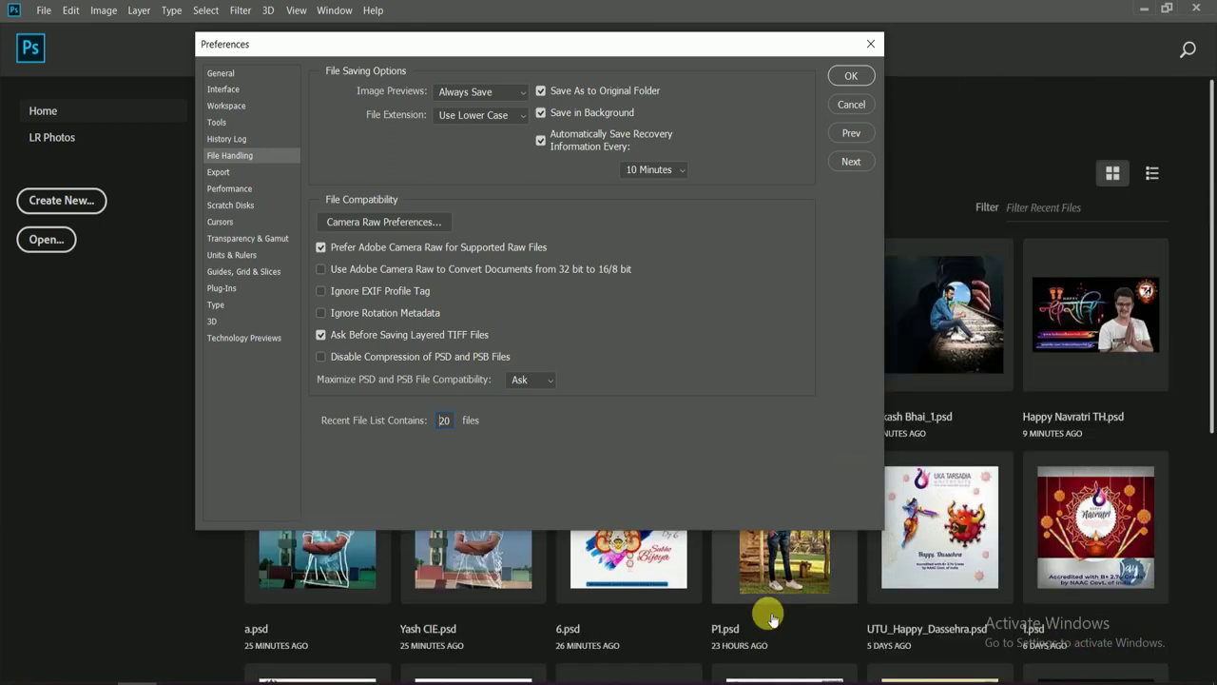
pyautogui.doubleClick(440, 420)
pyautogui.write('0')
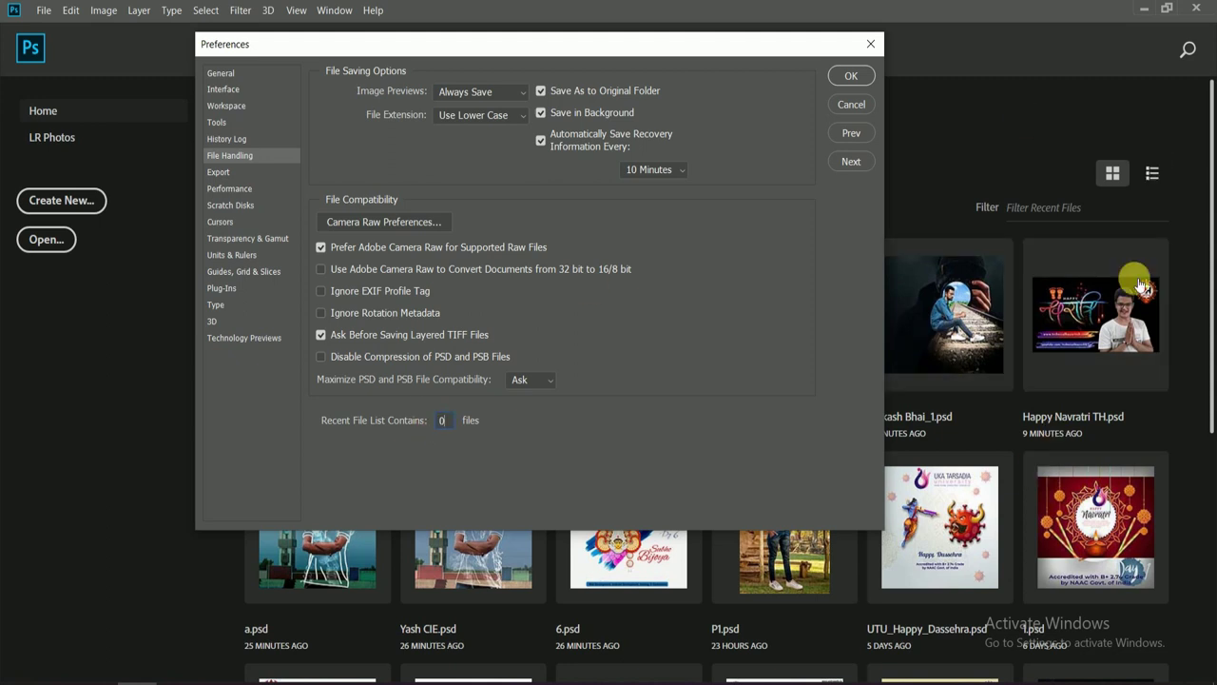
pyautogui.scroll(-4, 904, 570)
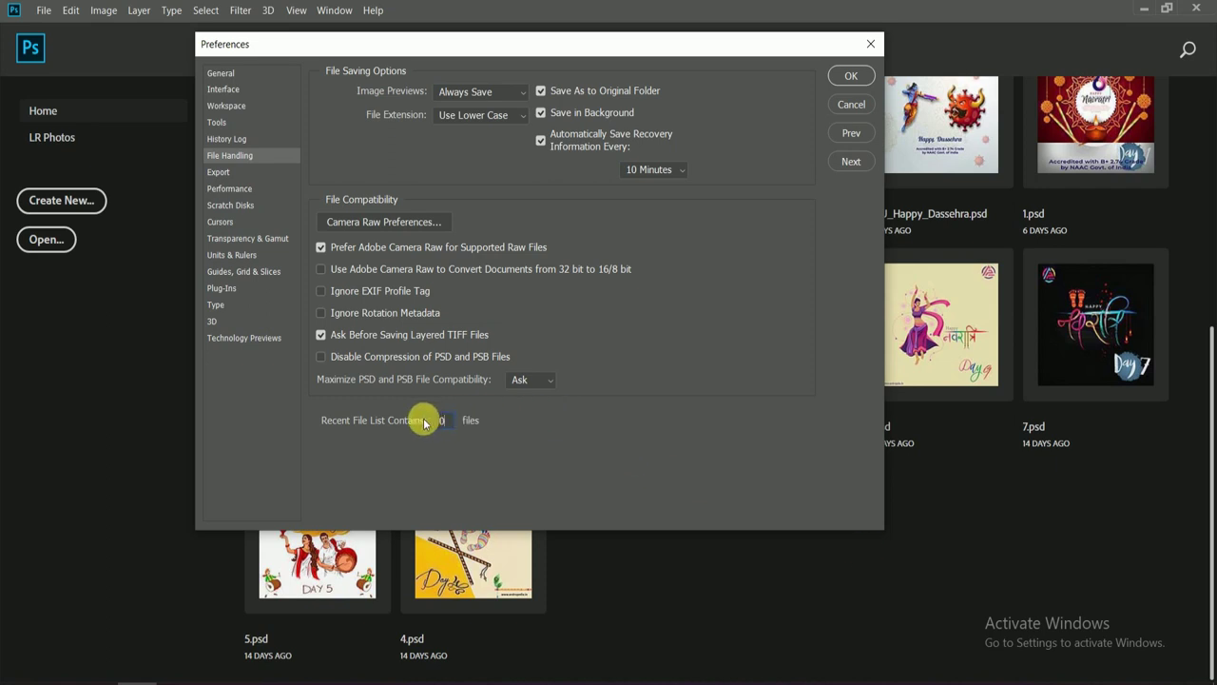
pyautogui.click(851, 76)
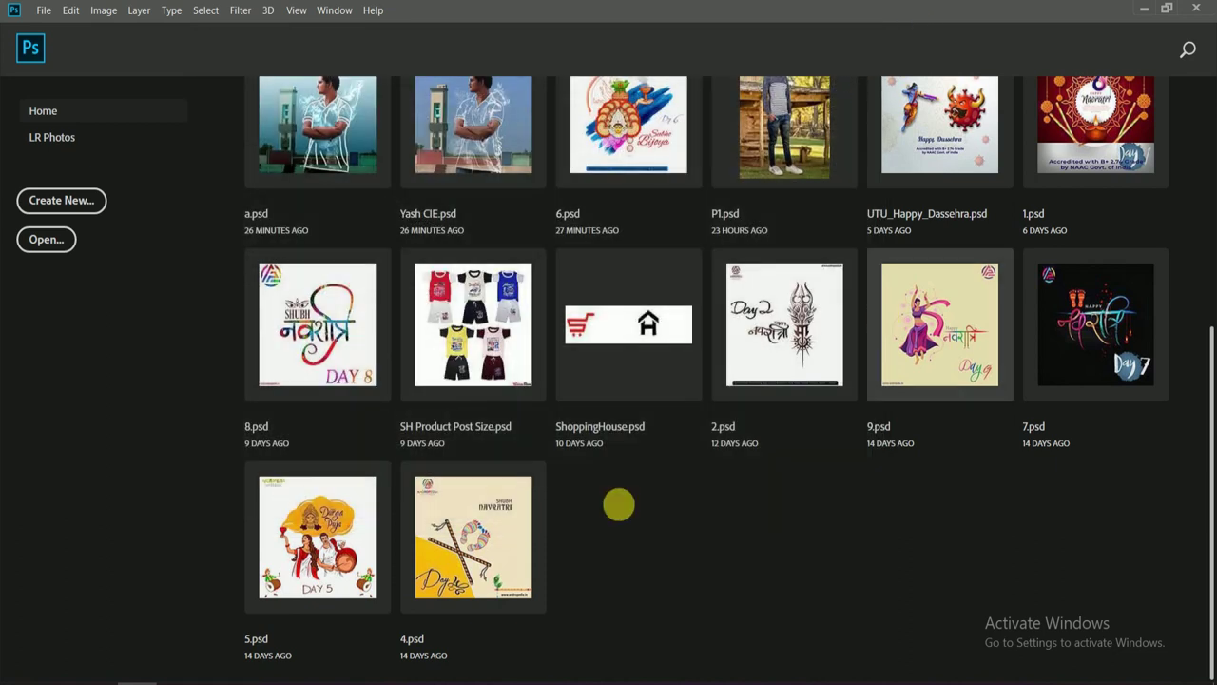
pyautogui.scroll(5, 659, 551)
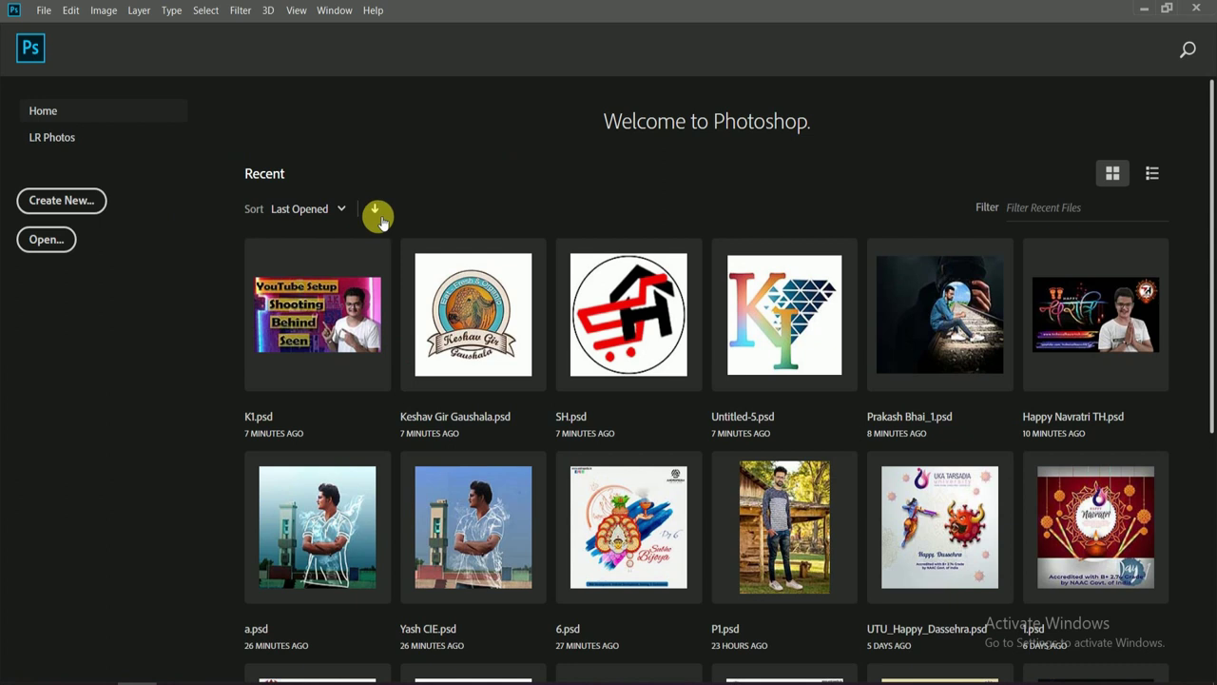
pyautogui.click(49, 7)
pyautogui.press('Escape')
pyautogui.hotkey('alt', 'l')
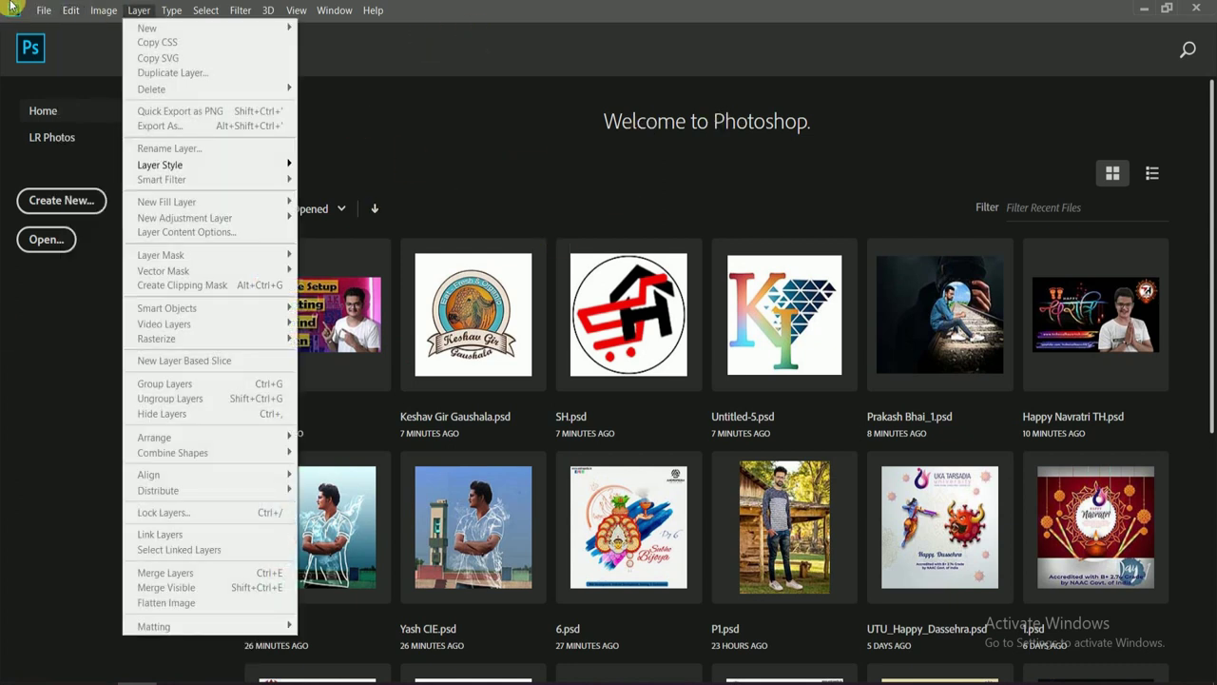
pyautogui.click(71, 9)
pyautogui.moveTo(139, 10)
pyautogui.click(101, 649)
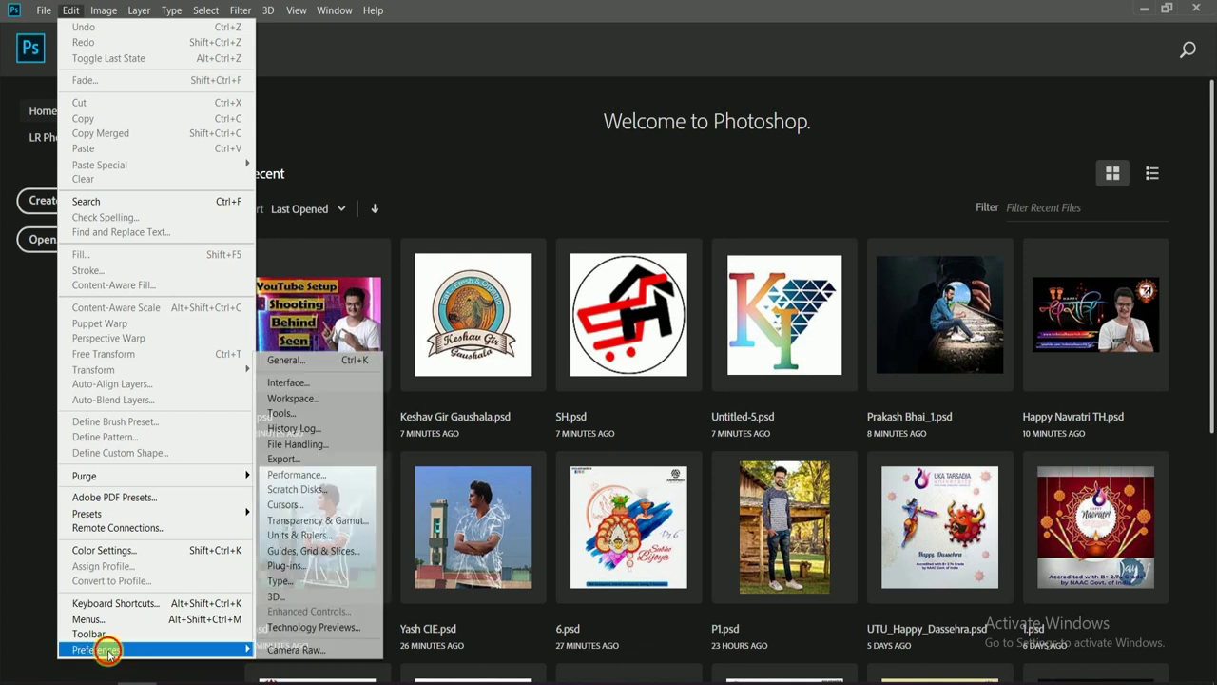
pyautogui.click(305, 359)
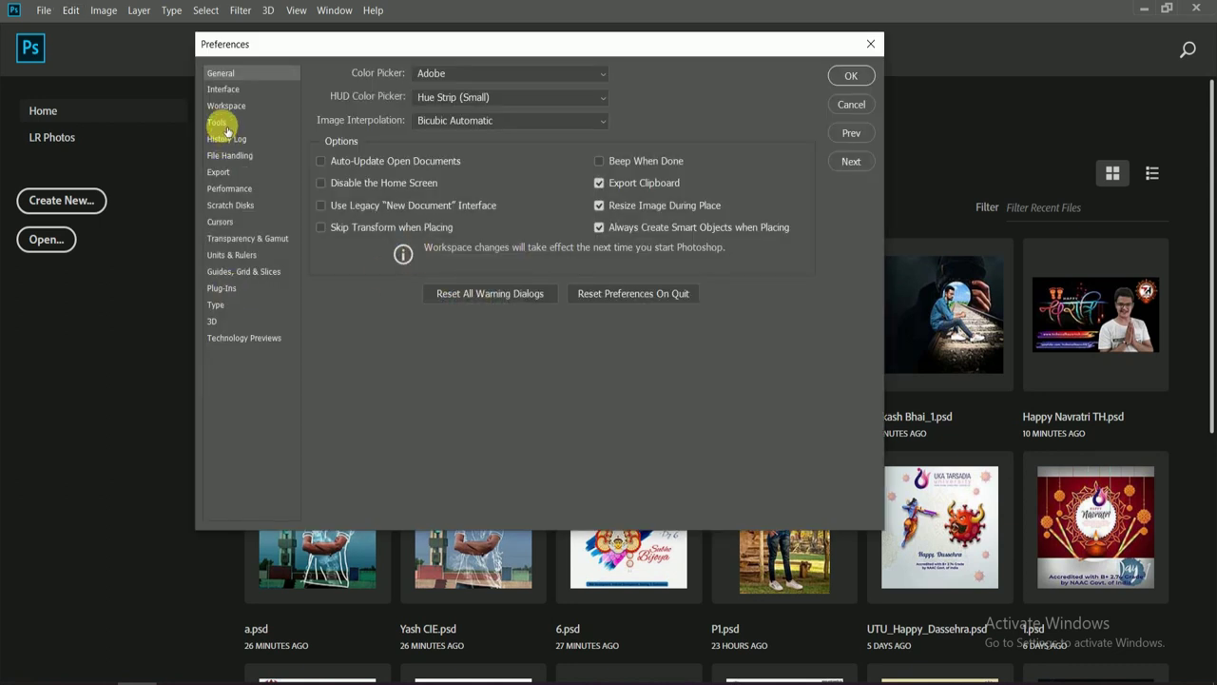
pyautogui.click(238, 157)
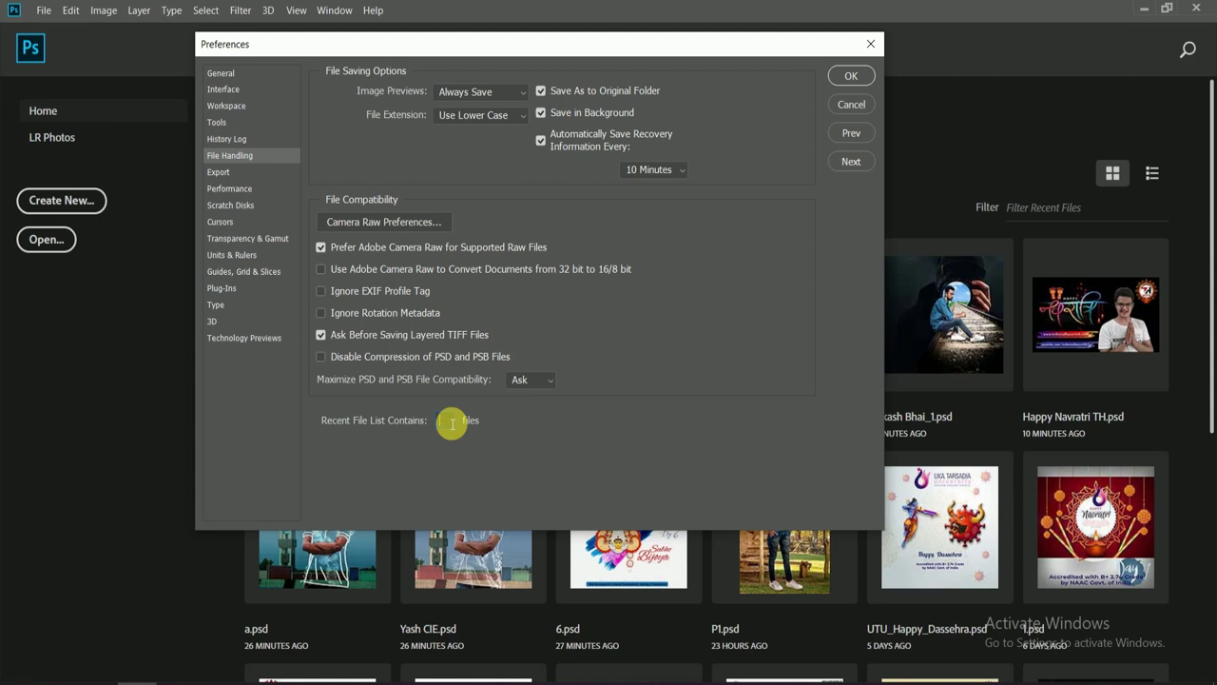
pyautogui.click(451, 423)
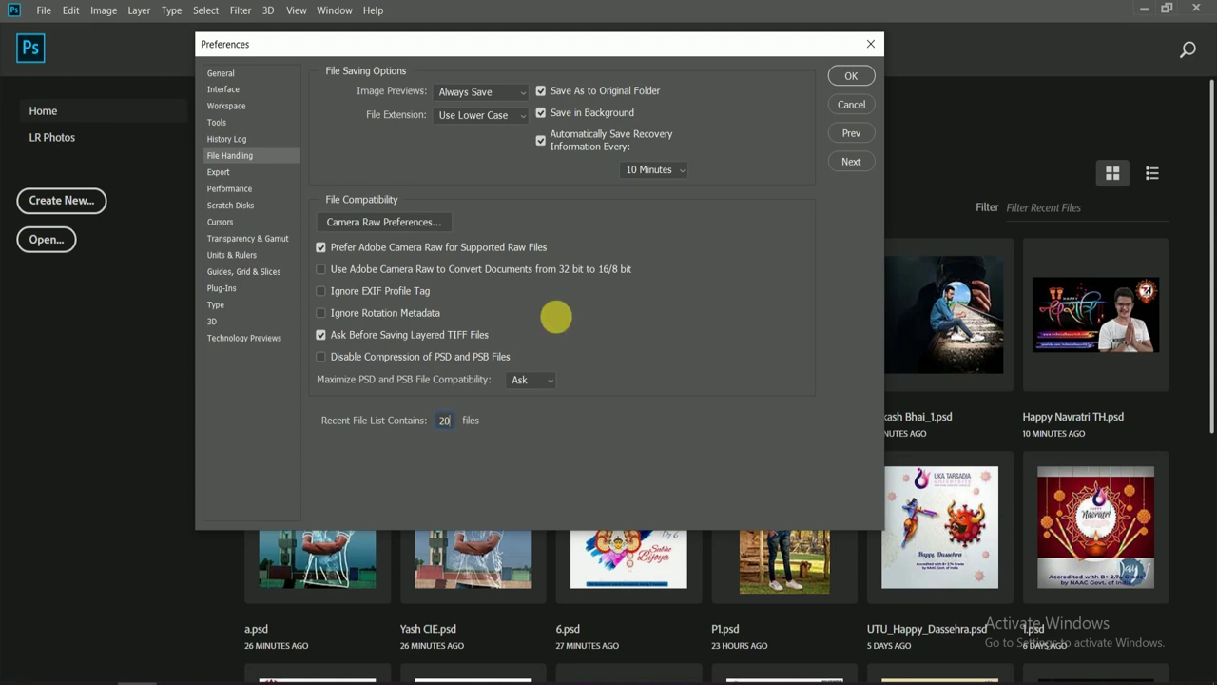
pyautogui.click(854, 76)
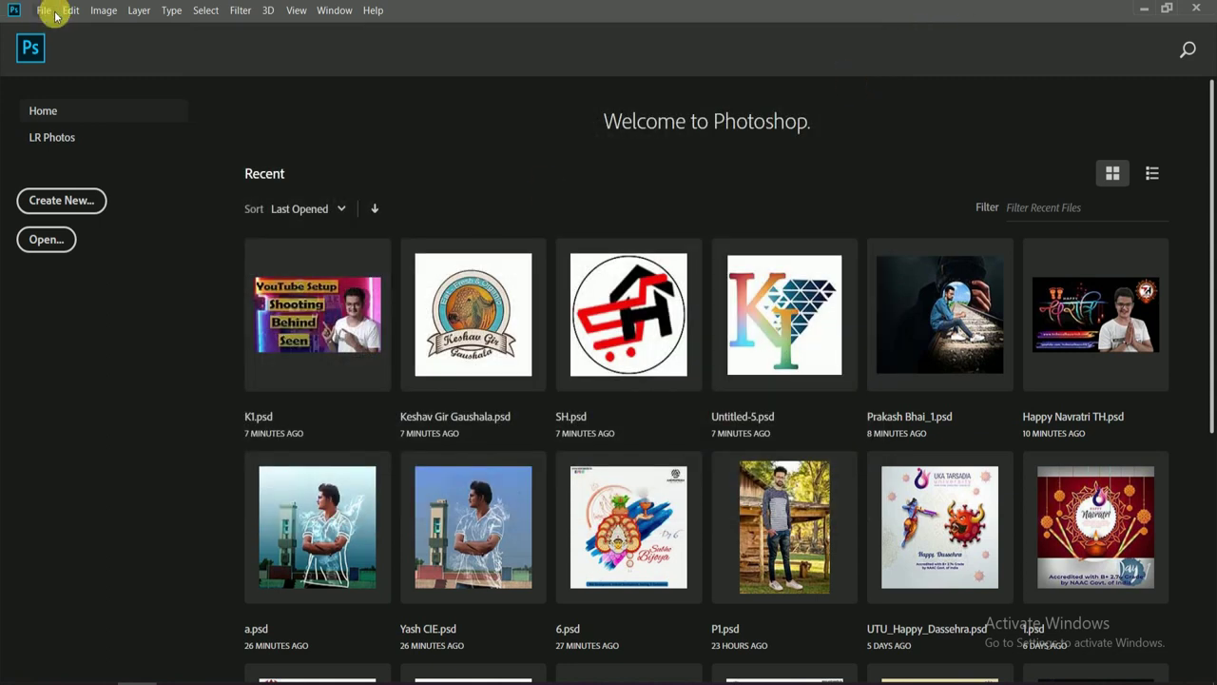
# - Clear the recent file list from File > Open Recent, leaving the Home screen empty
pyautogui.click(40, 11)
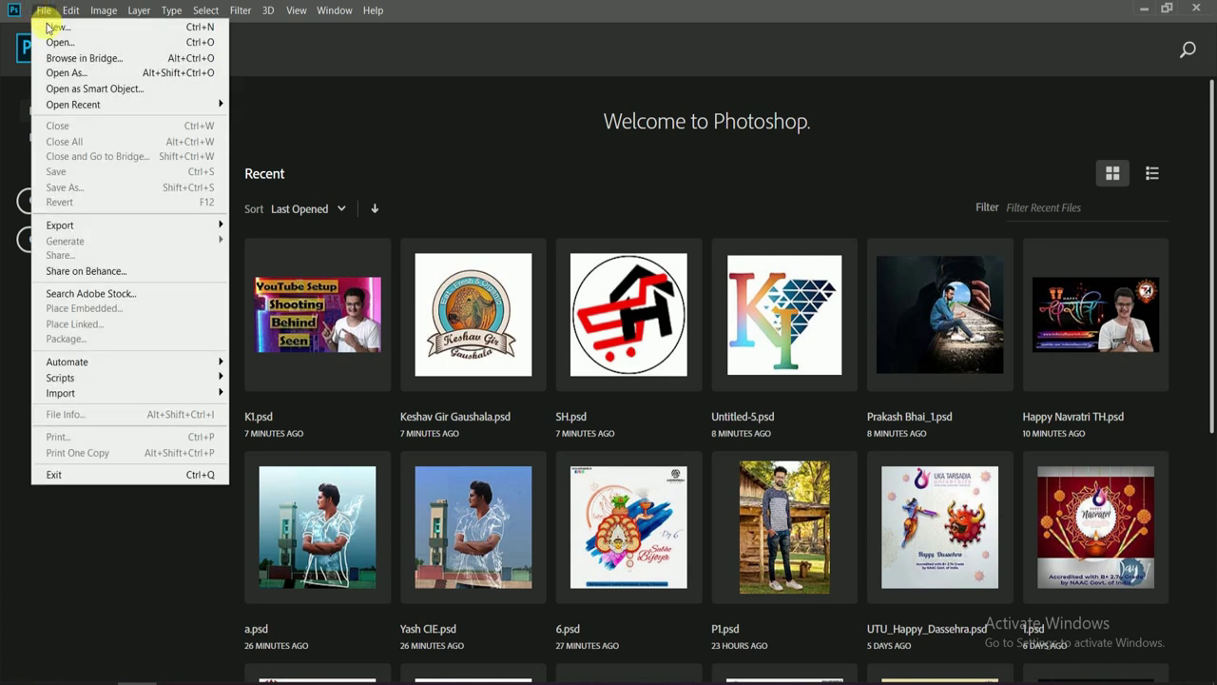
pyautogui.moveTo(86, 104)
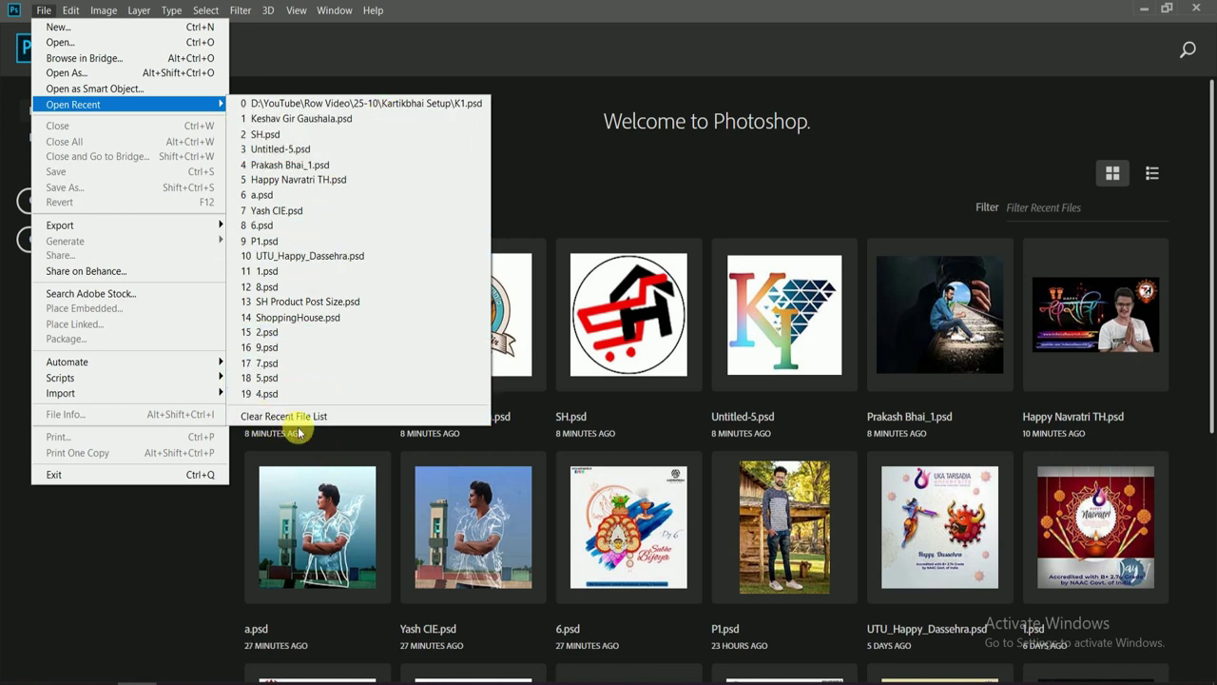
pyautogui.click(356, 416)
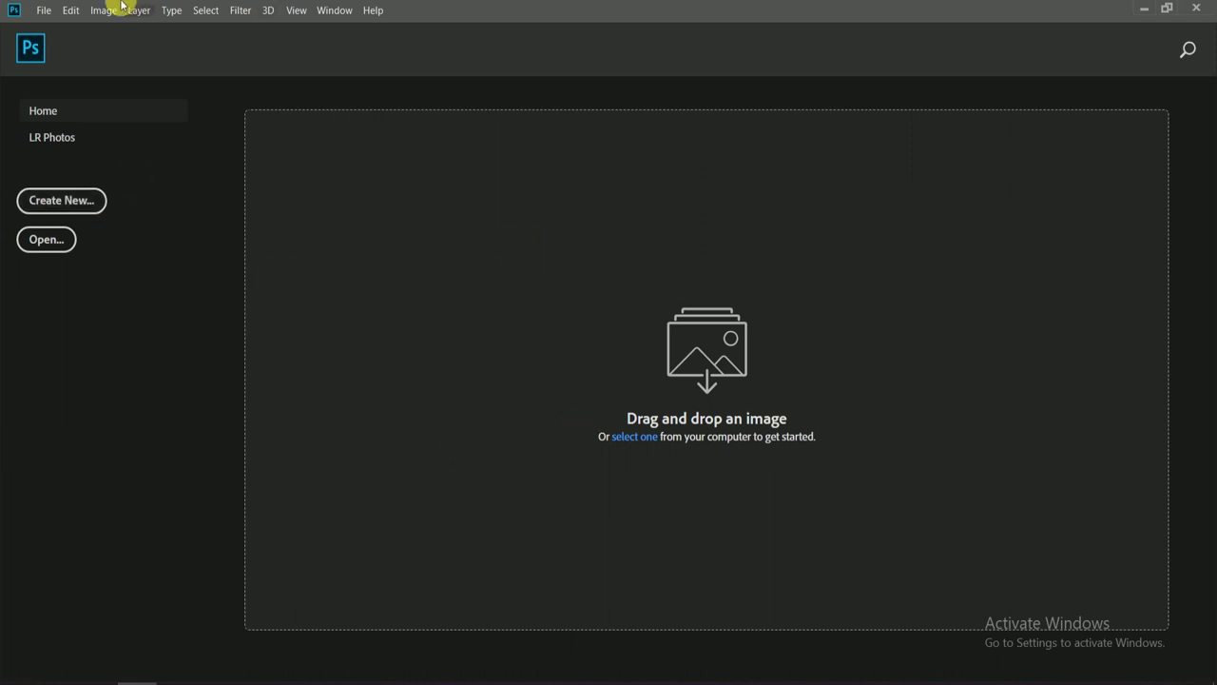
pyautogui.click(70, 12)
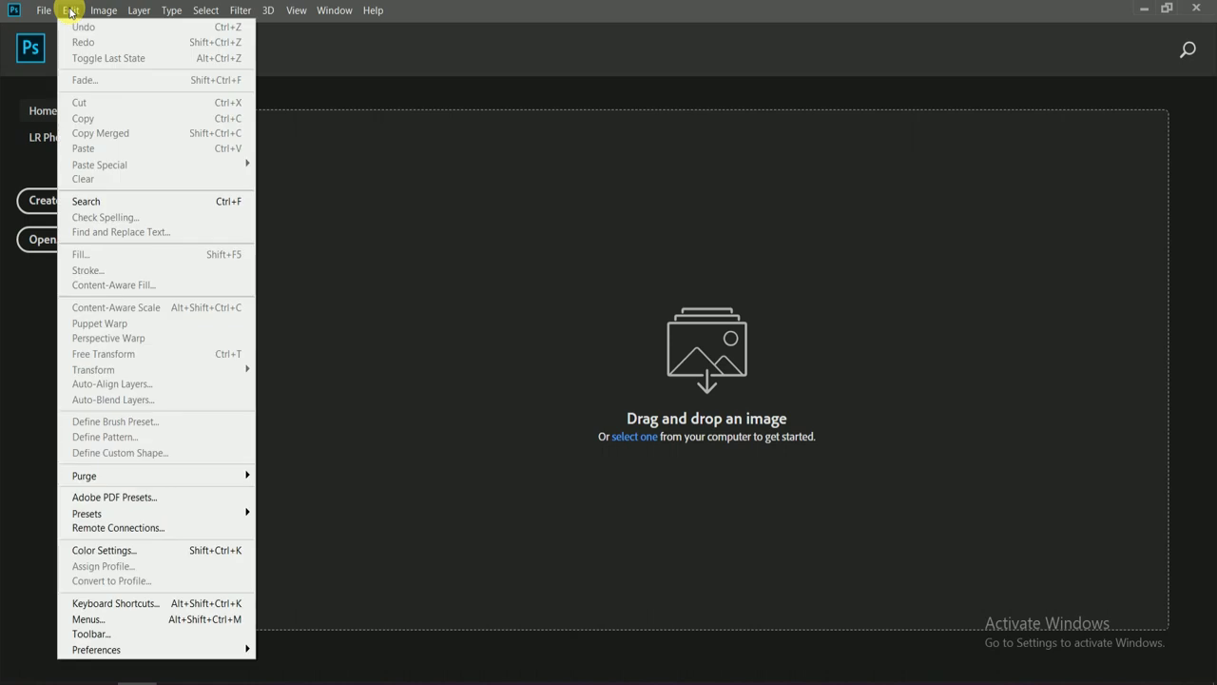
pyautogui.moveTo(96, 649)
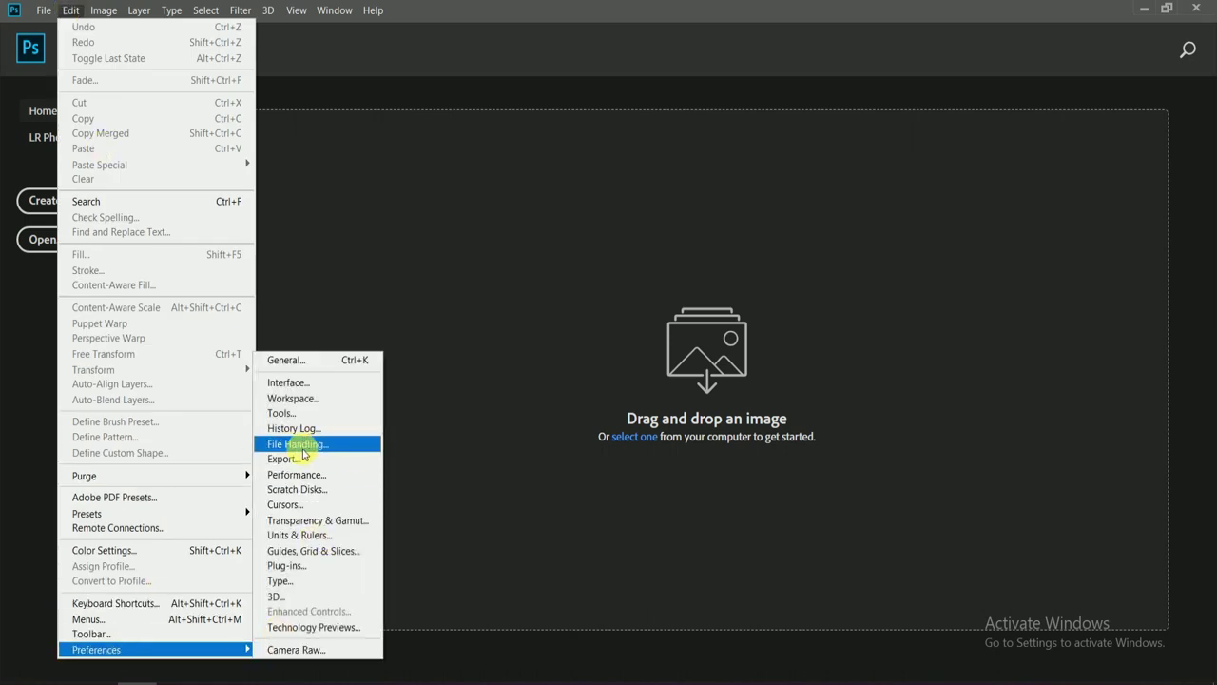
# - Set Recent File List Contains to 0 again in File Handling and confirm with OK
pyautogui.click(333, 447)
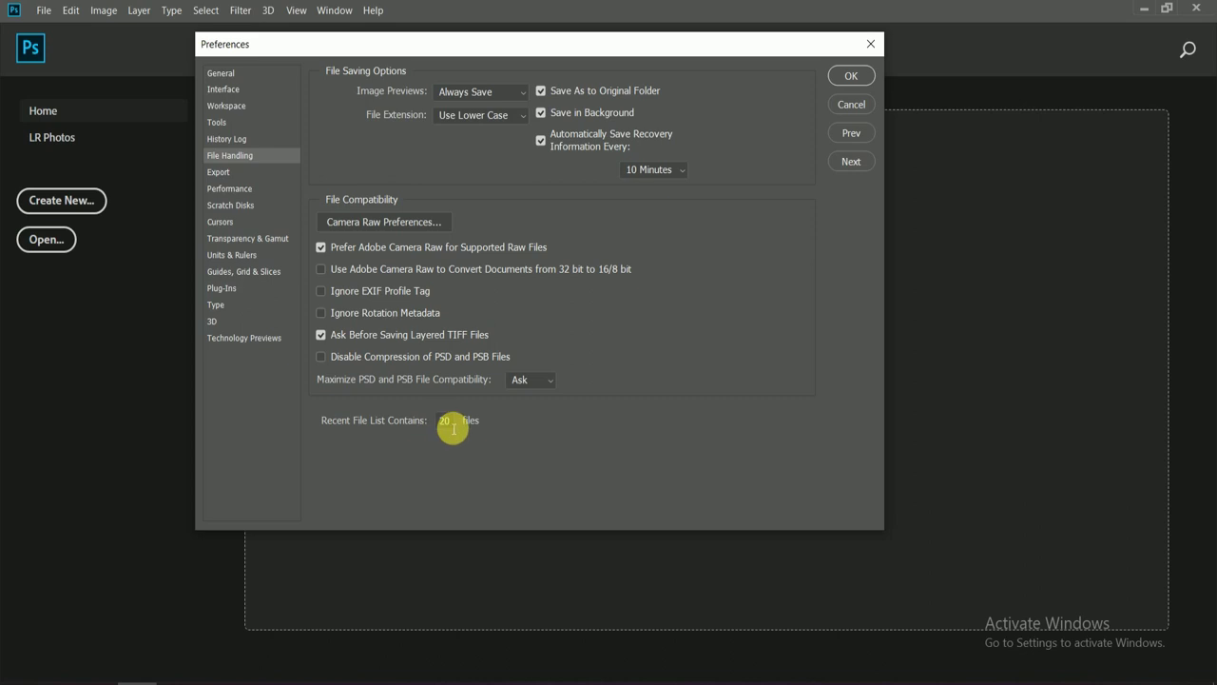
pyautogui.write('0')
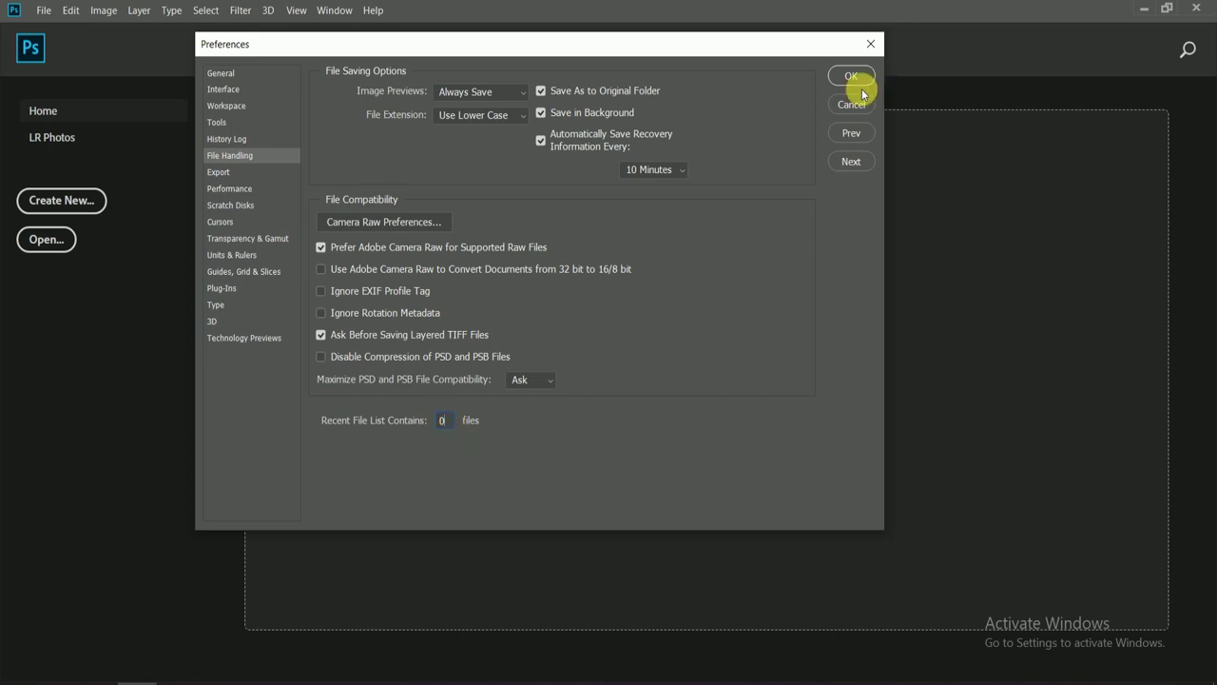
pyautogui.click(858, 76)
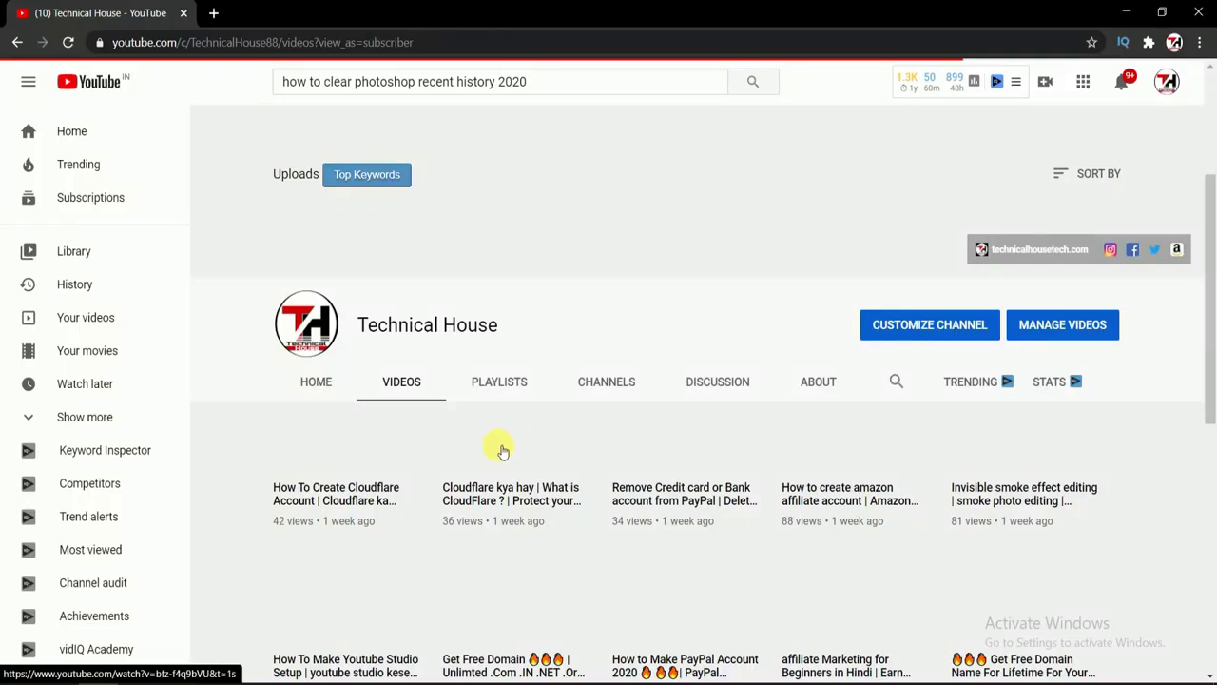
# - Scroll down through the channel's uploads and back up to the newest video
pyautogui.scroll(-3, 502, 450)
pyautogui.scroll(-6, 533, 408)
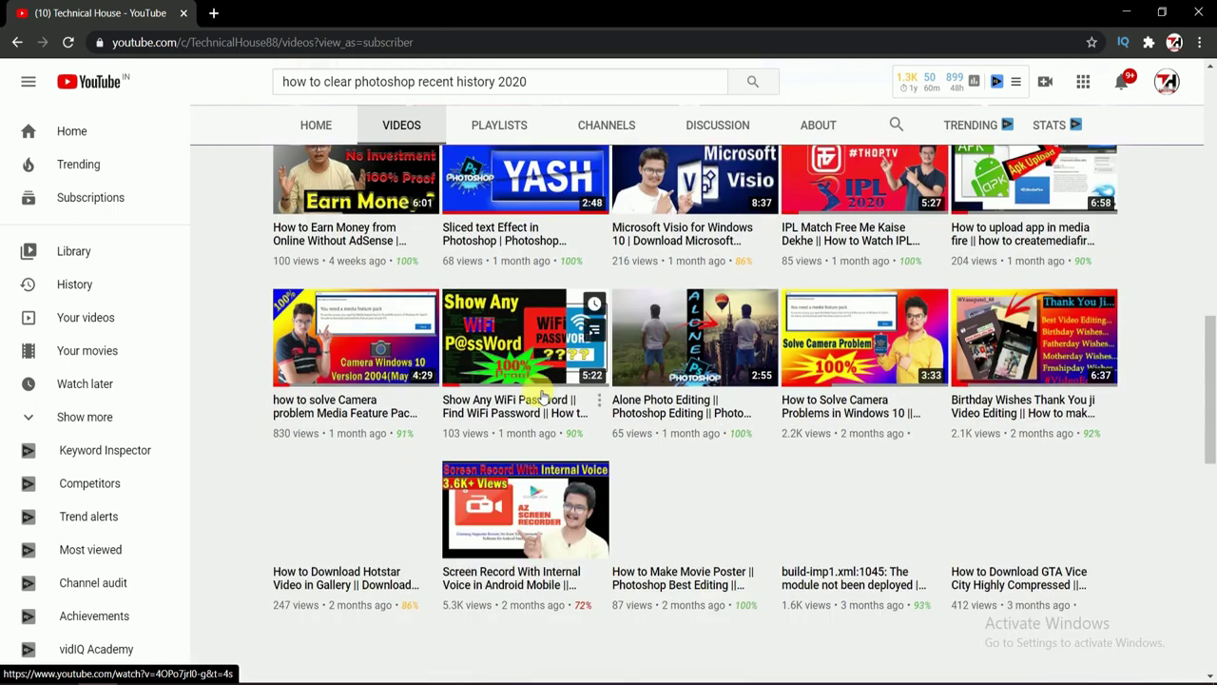
pyautogui.scroll(-5, 541, 395)
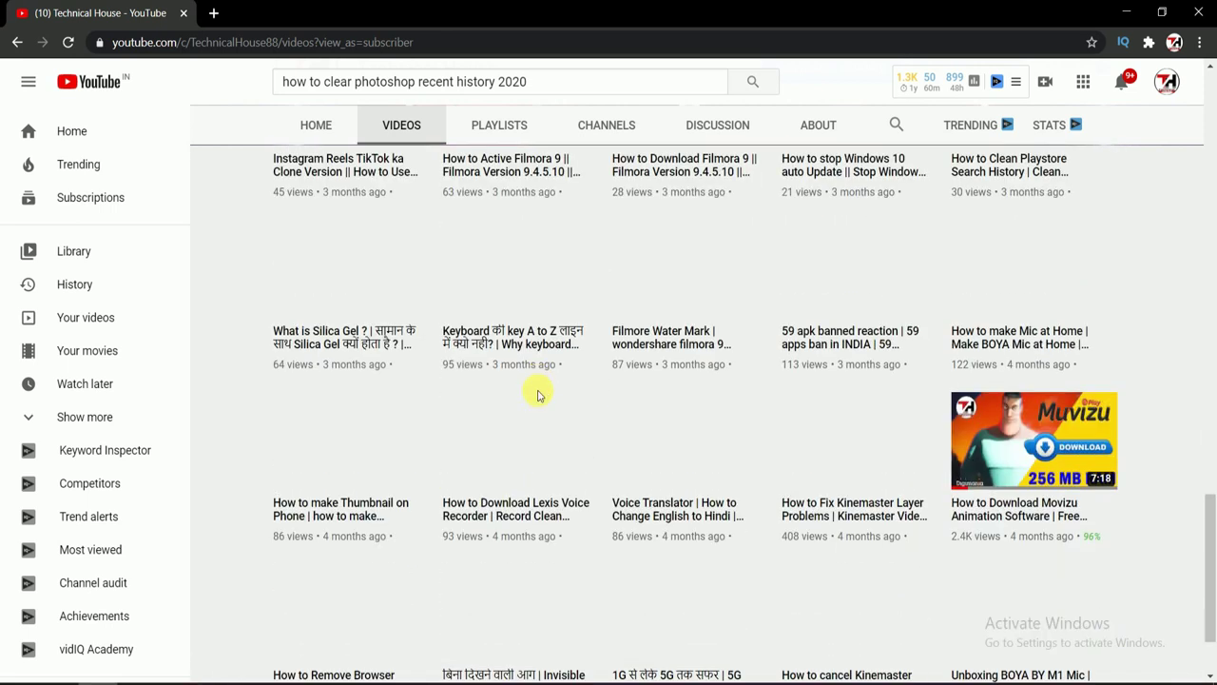
pyautogui.scroll(2, 537, 394)
pyautogui.scroll(3, 537, 395)
pyautogui.scroll(5, 537, 395)
pyautogui.scroll(1, 538, 395)
pyautogui.scroll(2, 542, 395)
pyautogui.scroll(1, 542, 395)
pyautogui.scroll(2, 542, 395)
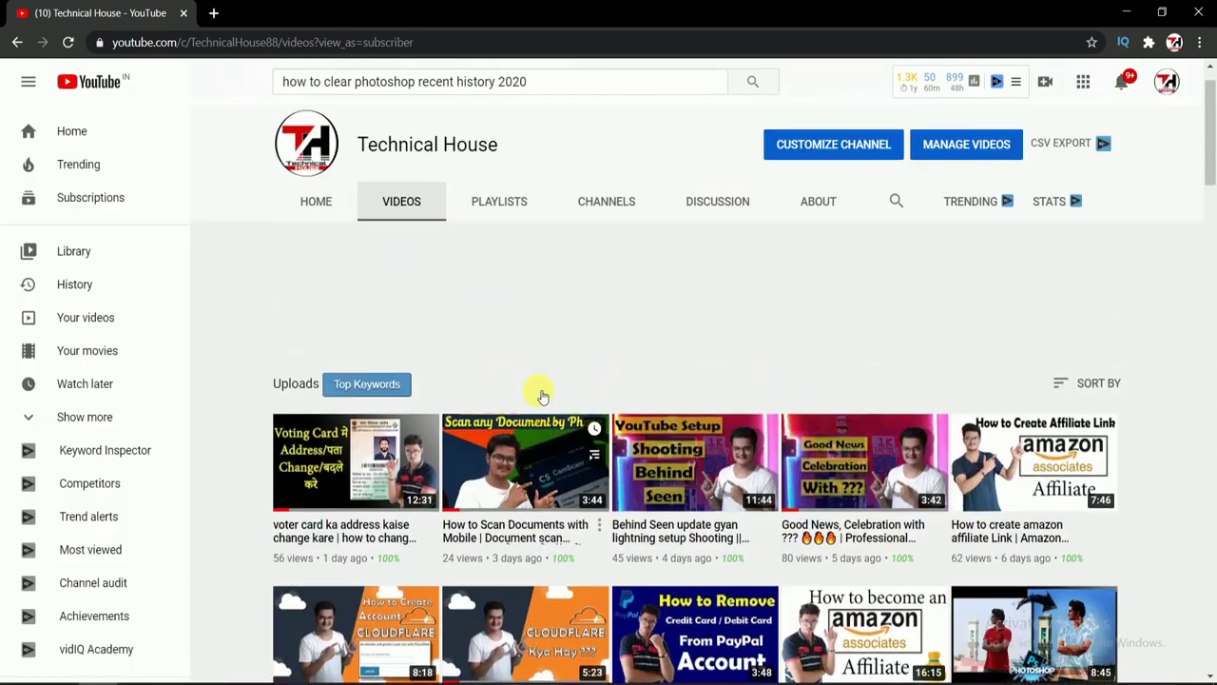